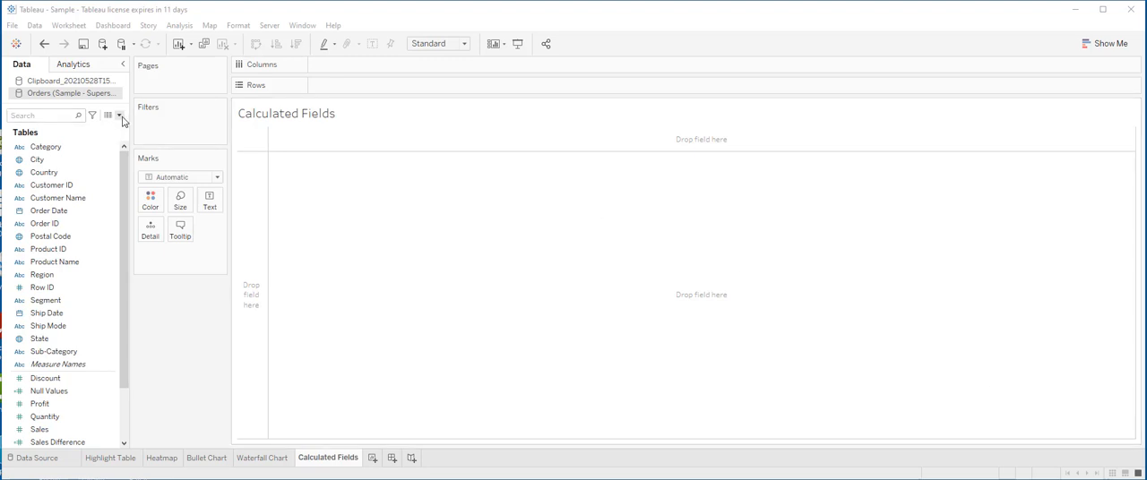
Step: Start a new calculated field in the Orders data source and name it "Profit ratio"
click(119, 115)
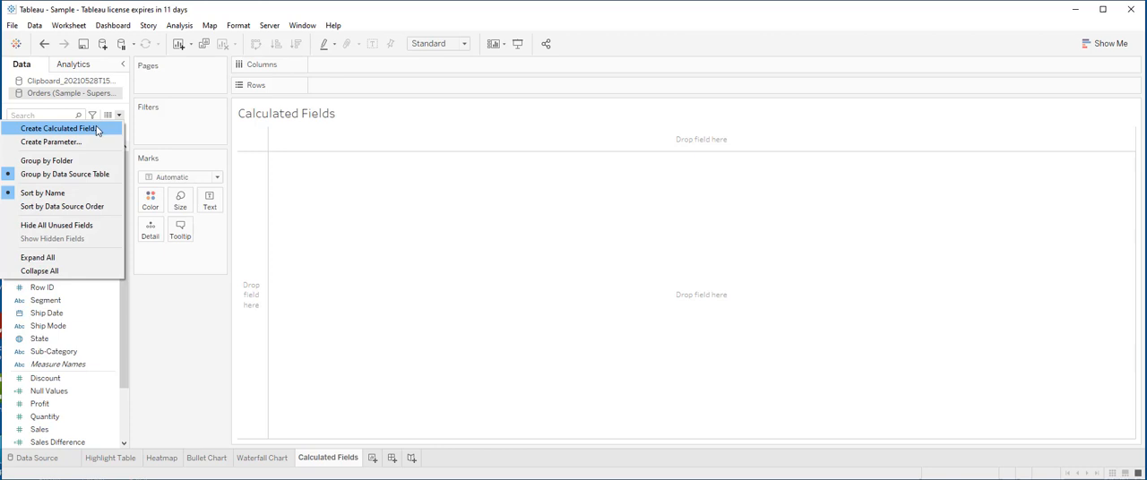
click(96, 129)
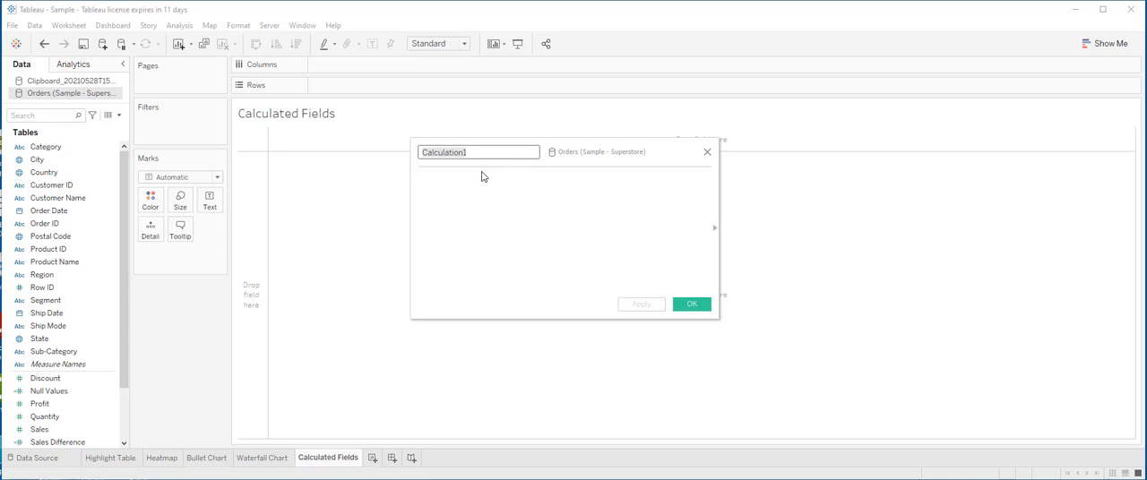
key(BackSpace)
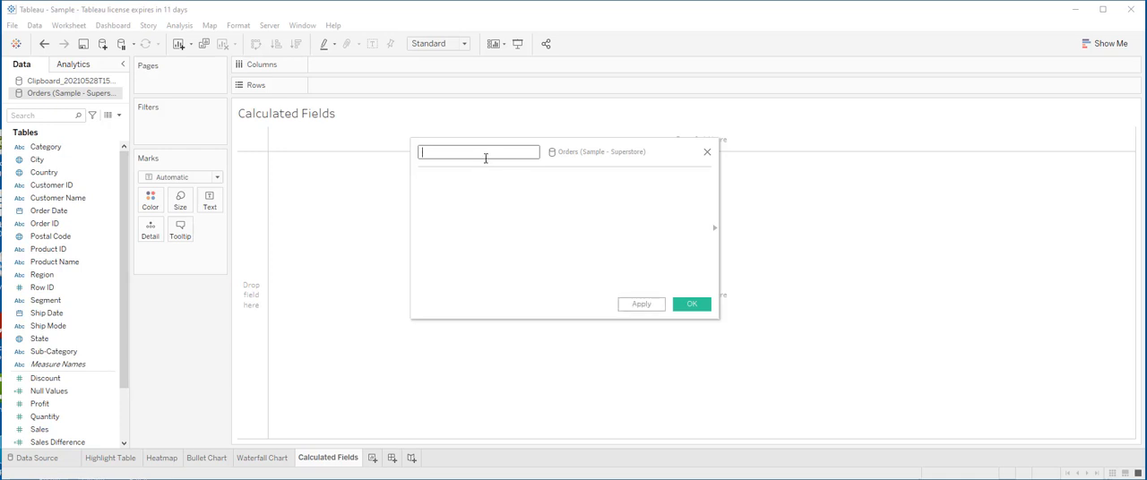
text(Profit ratio)
Step: Enter the formula SUM([Profit])/SUM([Sales]) for the Profit ratio field
click(456, 184)
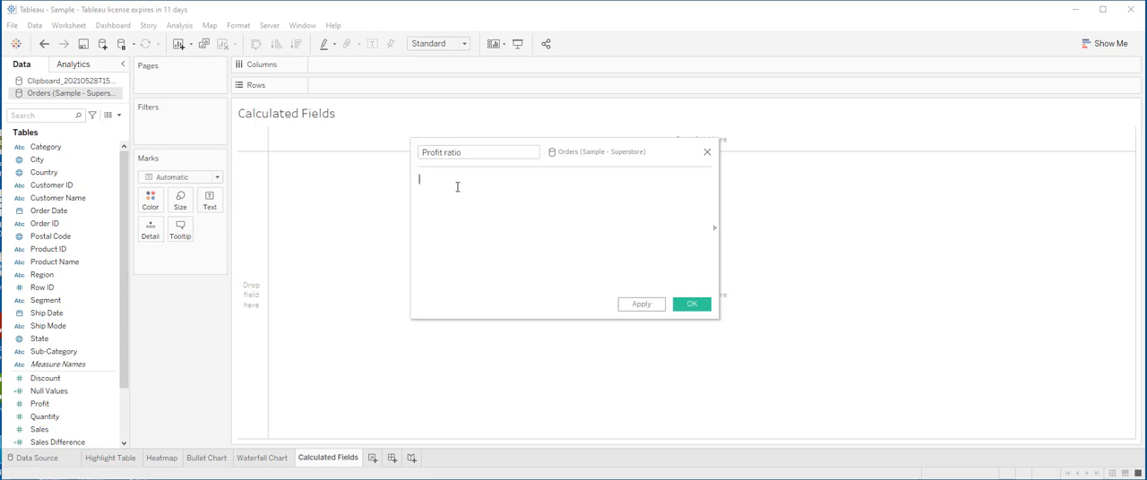
text(SUM)
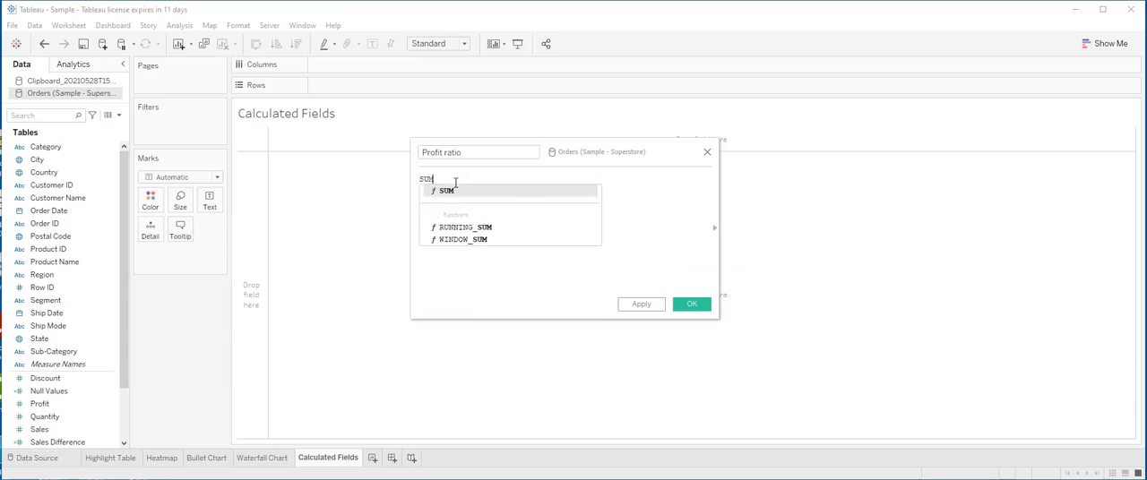
text(([)
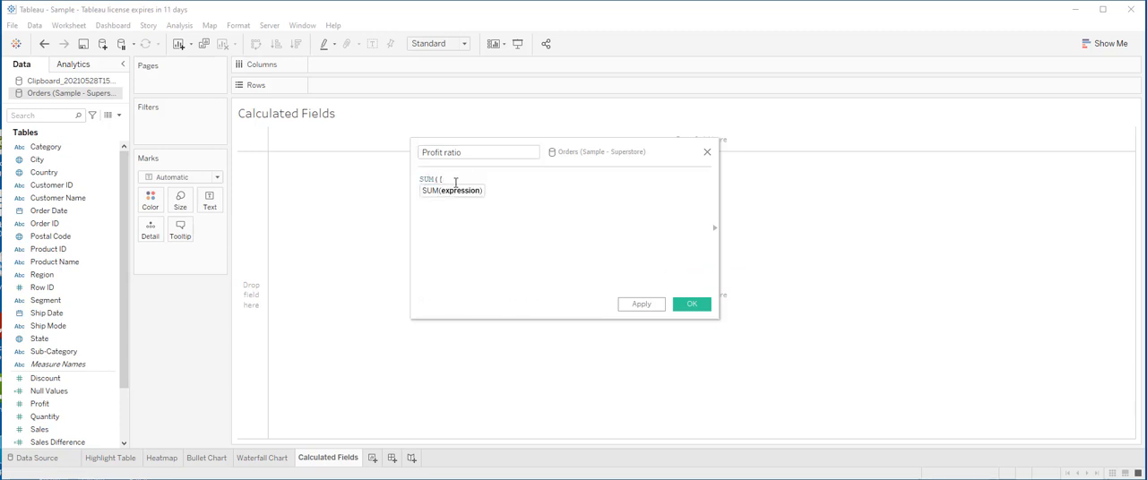
text(Profit])
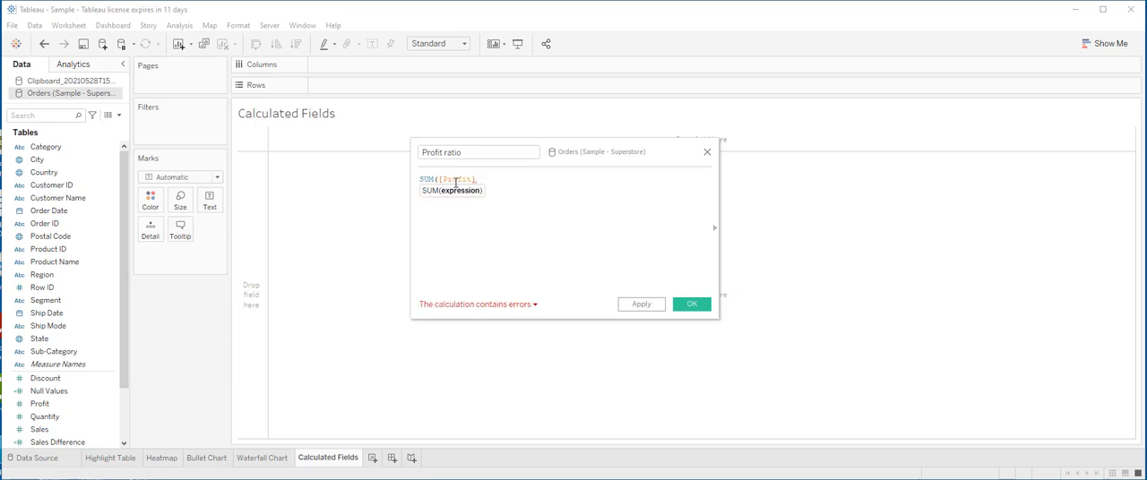
text()/SUM)
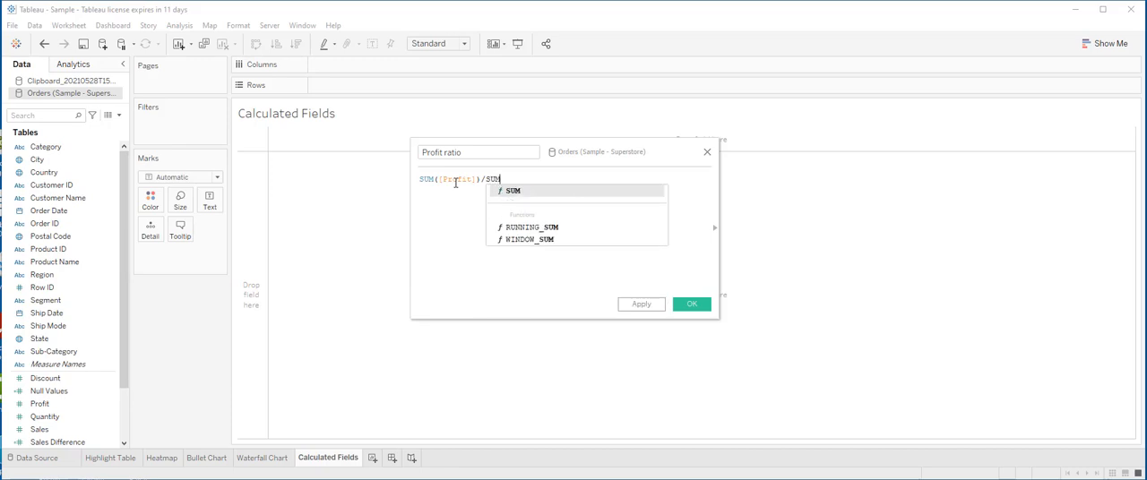
text(([)
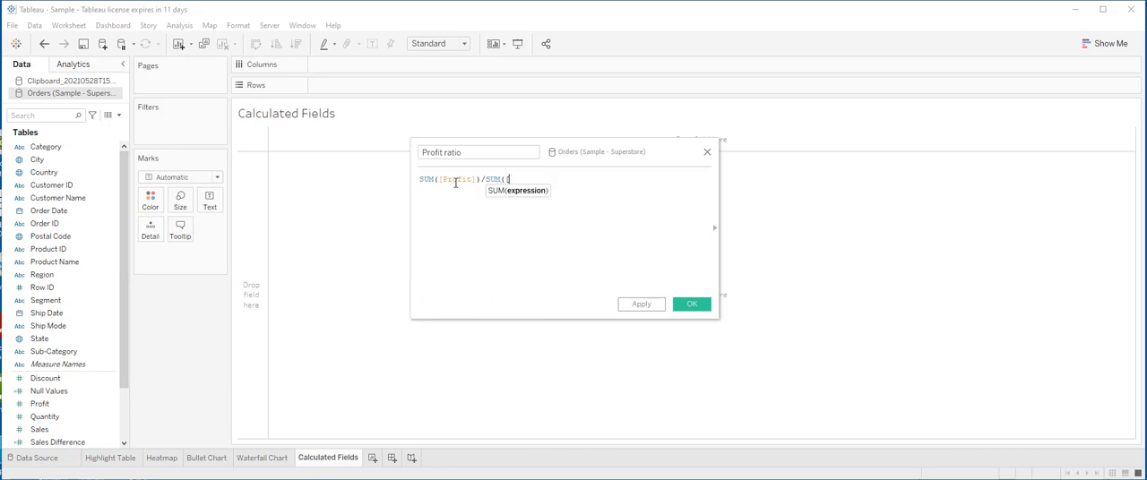
text(Sales)
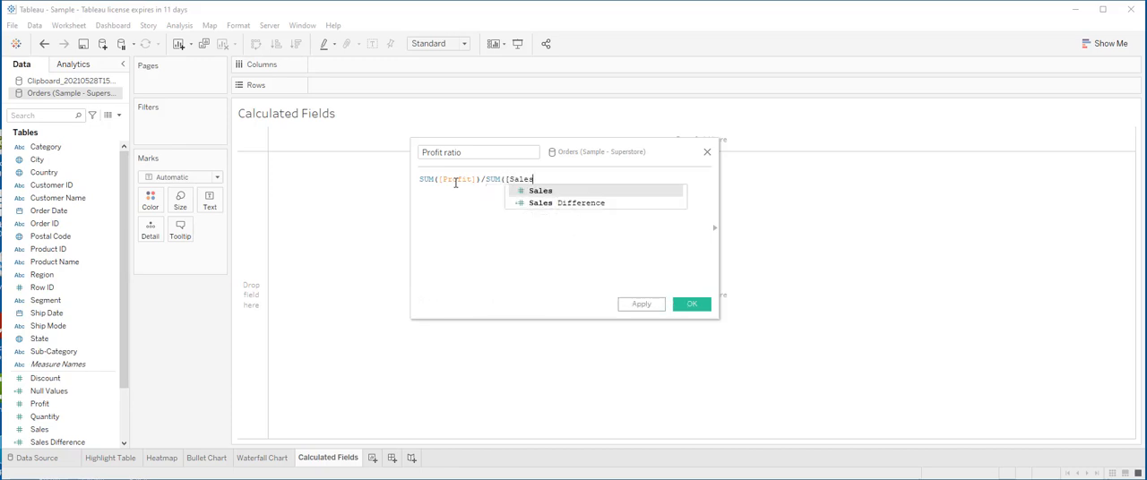
key(Return)
text())
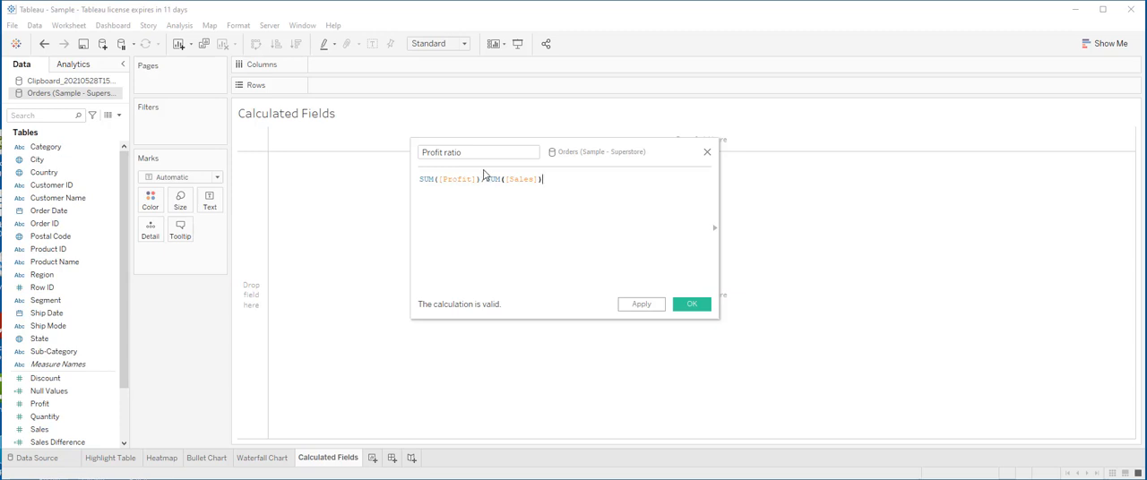
Step: Look at the function reference list beside the formula, then save the Profit ratio calculation
click(715, 232)
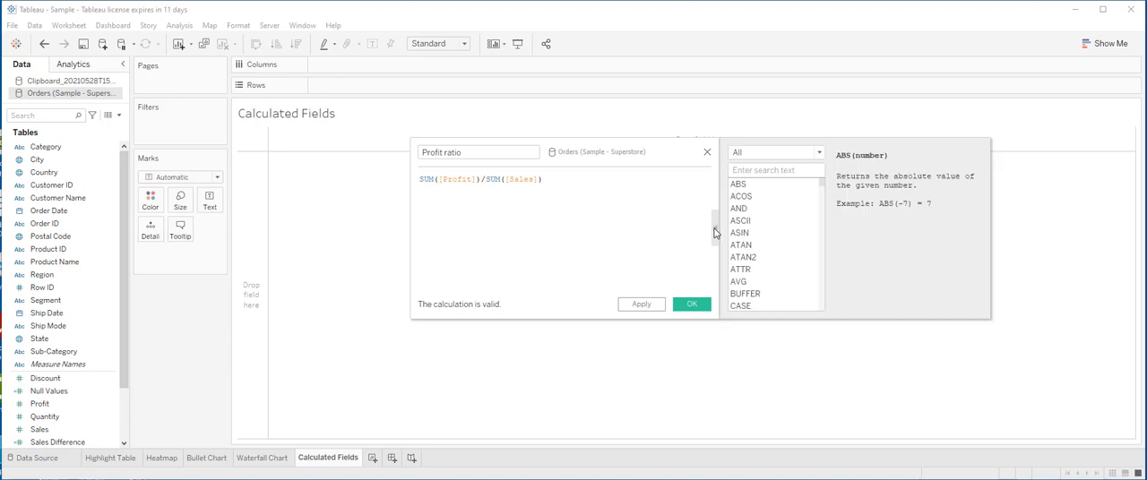
click(715, 232)
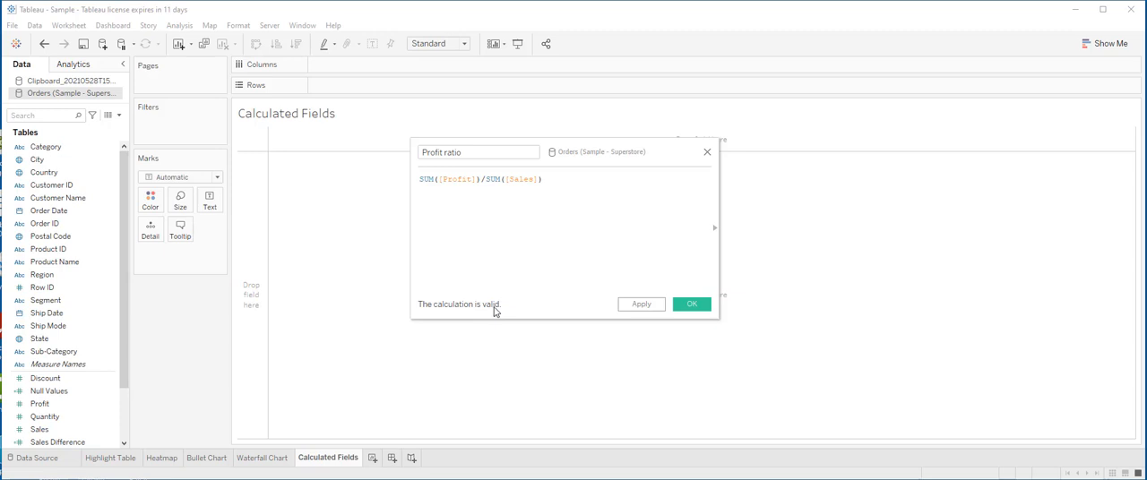
click(692, 305)
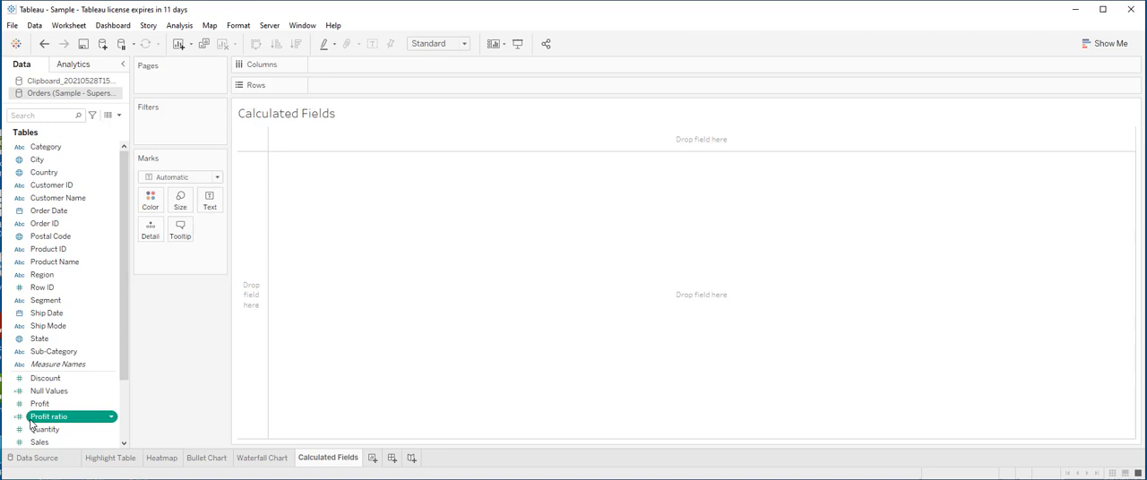
Step: Build a bar chart with Sales and Profit ratio on Columns and Sub-Category on Rows, and inspect the Phones bar
drag(32, 422, 341, 72)
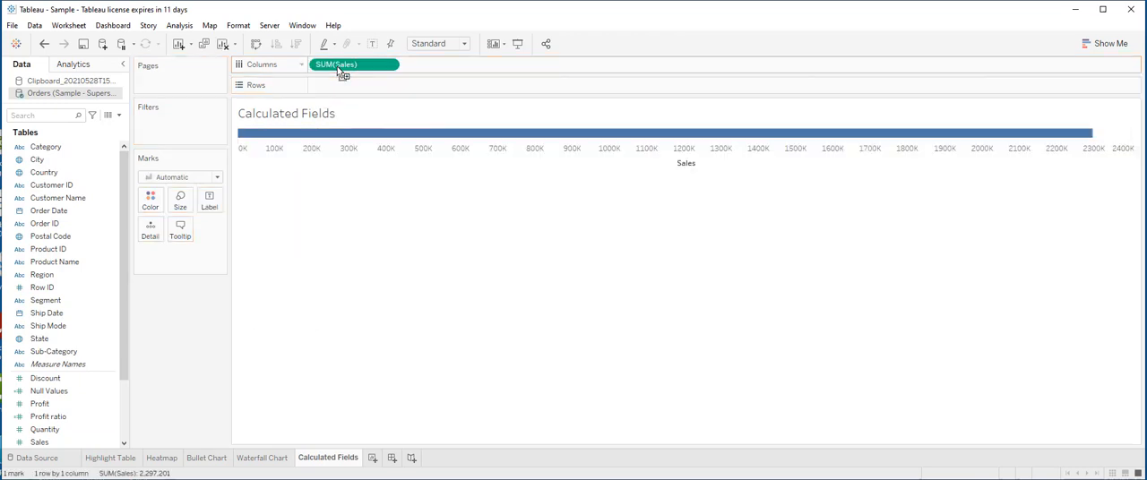
drag(48, 417, 453, 70)
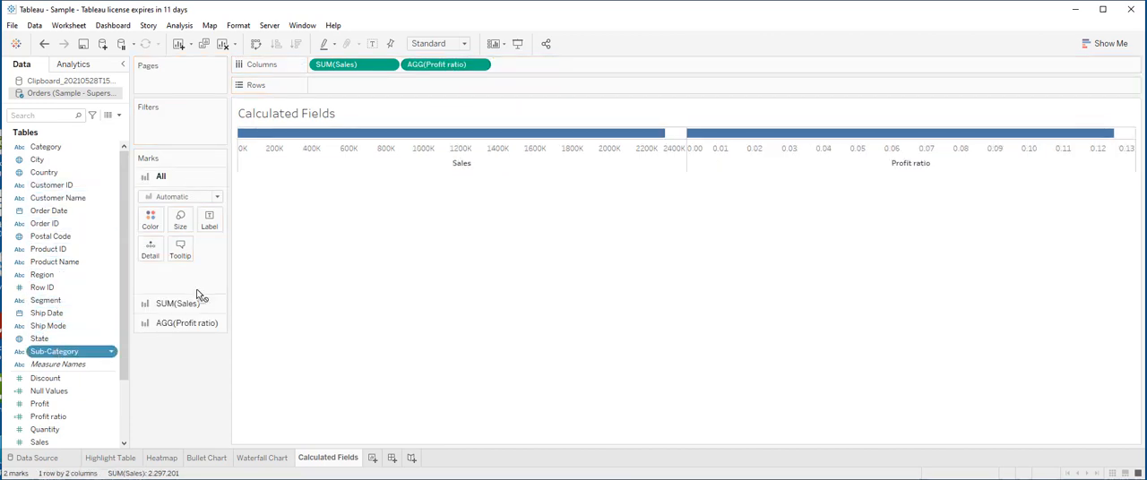
drag(54, 351, 346, 85)
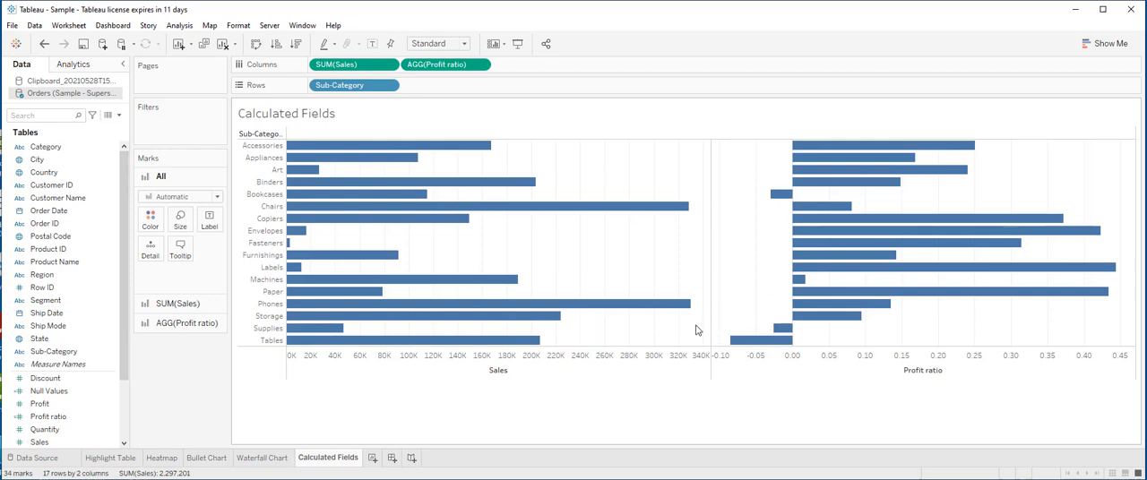
mouse_move(437, 304)
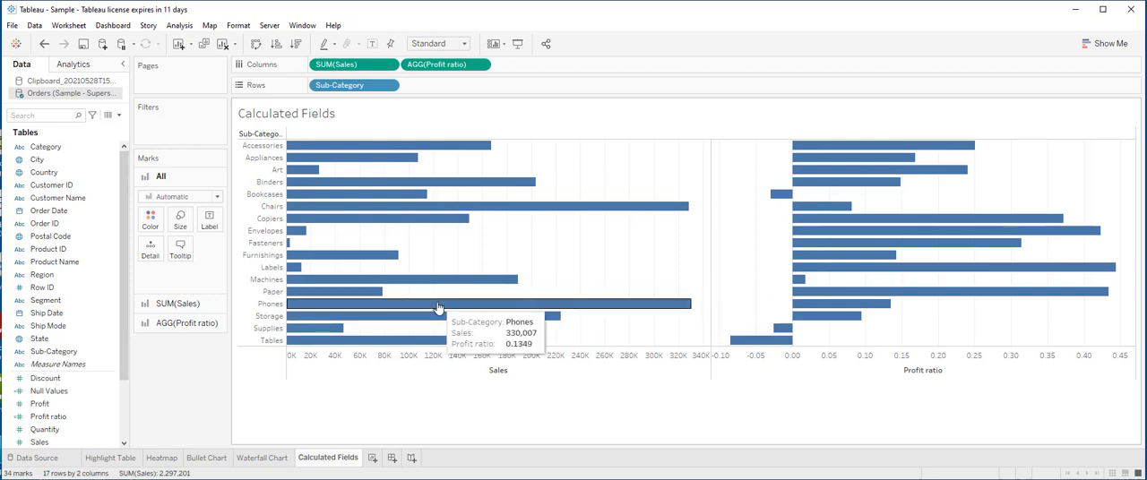
Step: Review the formula of the Profit ratio calculated field
click(48, 417)
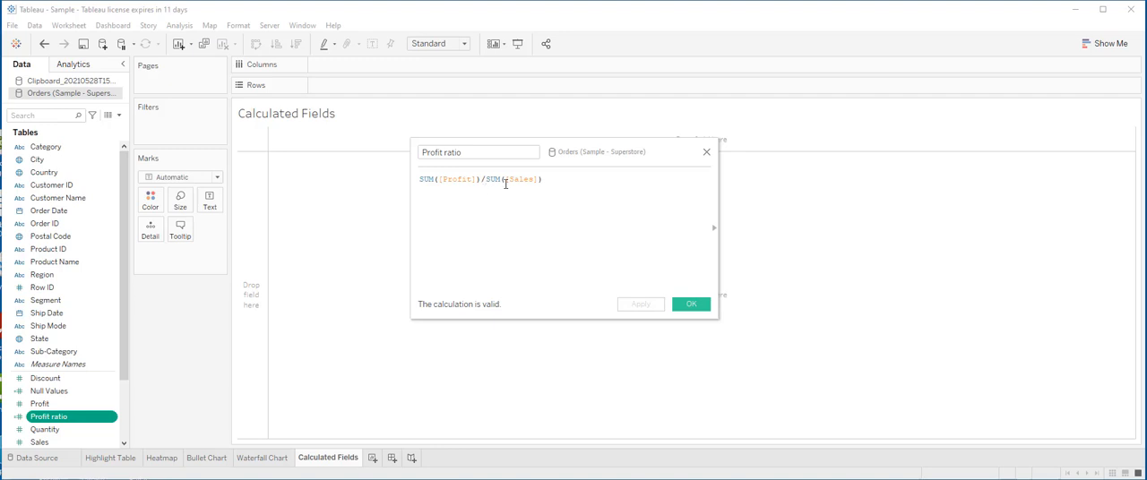
click(691, 306)
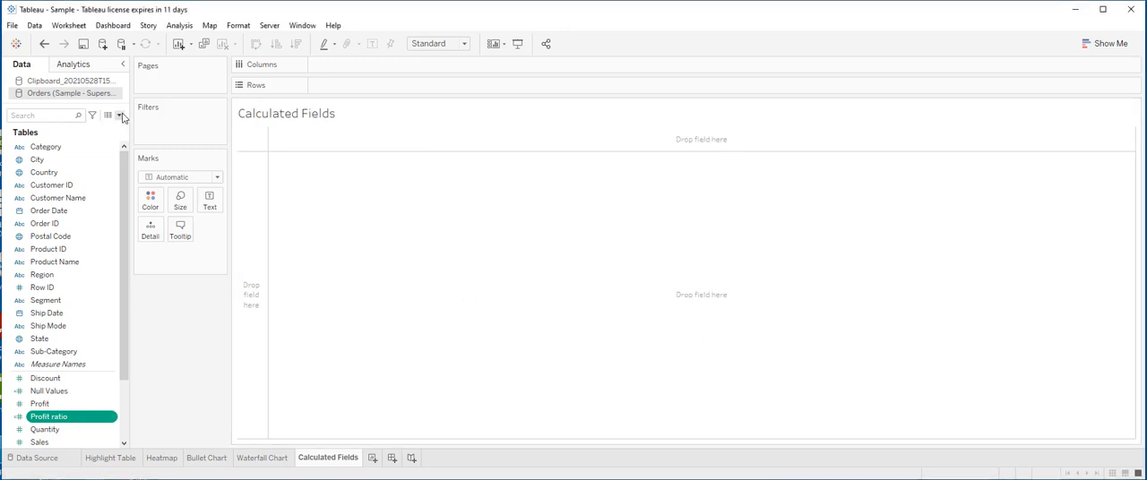
Step: Start another calculated field in the Orders data source and name it "Sample"
click(118, 116)
click(100, 130)
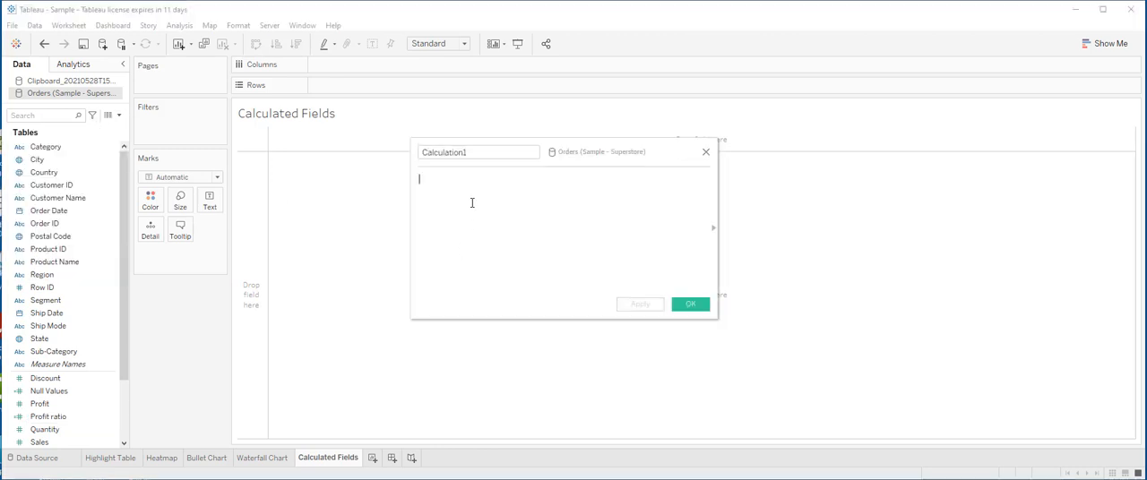
click(422, 157)
key(BackSpace)
text(Sample)
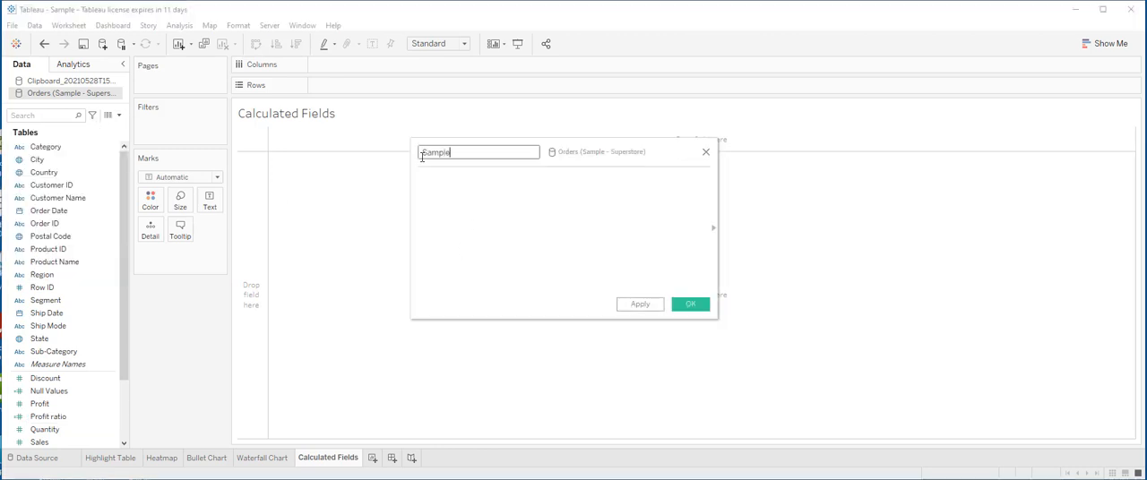
Step: Enter the non-aggregated formula [Profit]/[Sales] for the Sample field and save the calculation
click(510, 200)
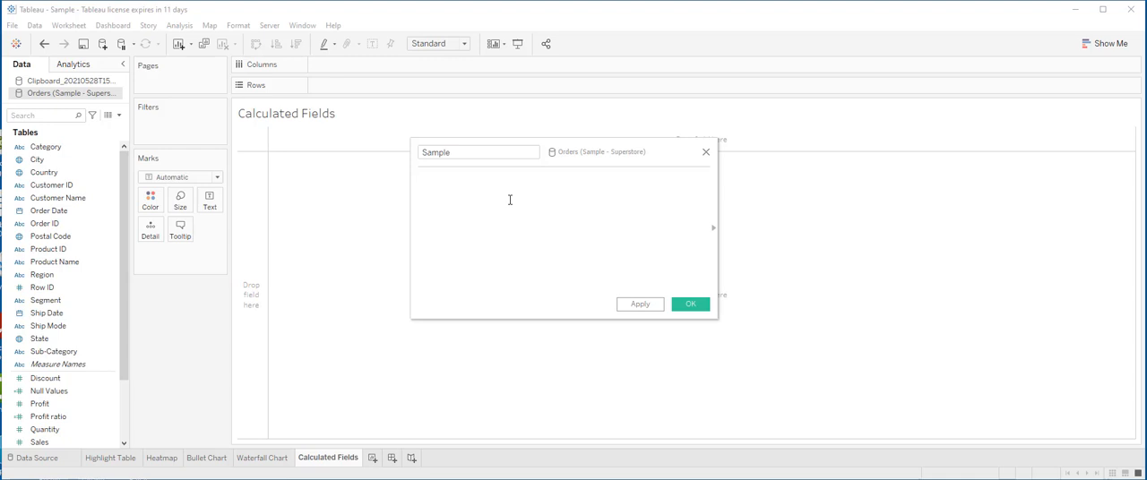
text([profit)
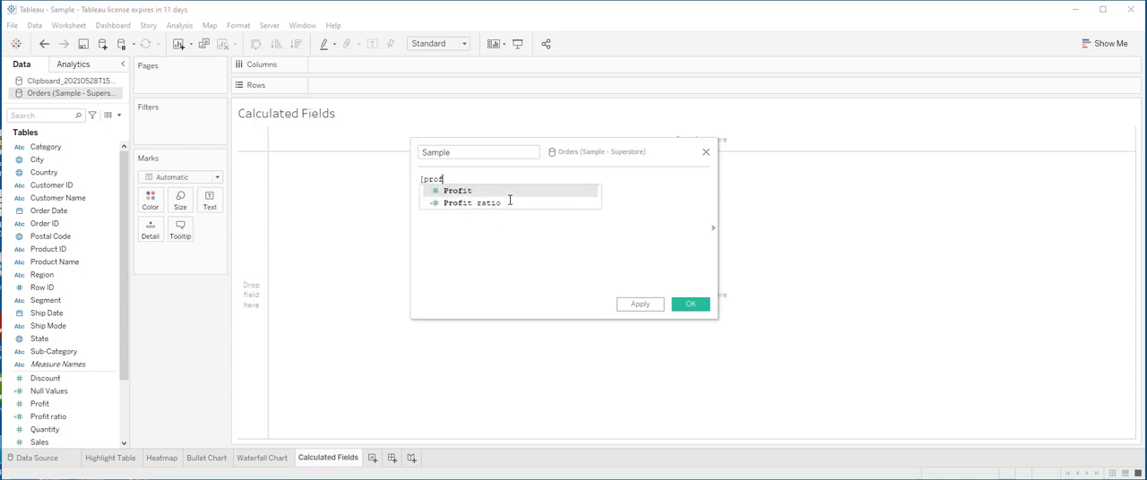
key(BackSpace)
key(BackSpace)
double_click(469, 191)
text(/)
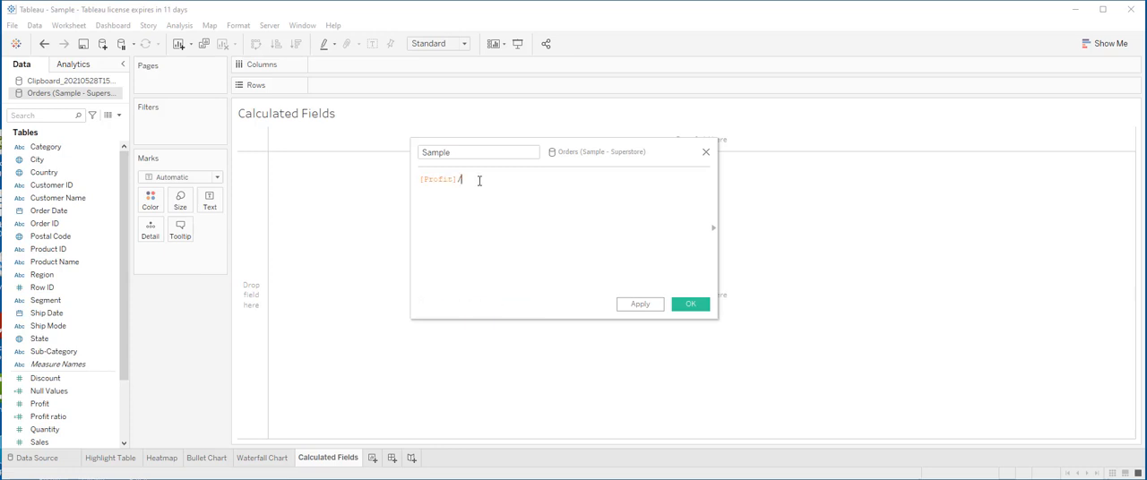
text([sa)
double_click(491, 193)
click(691, 306)
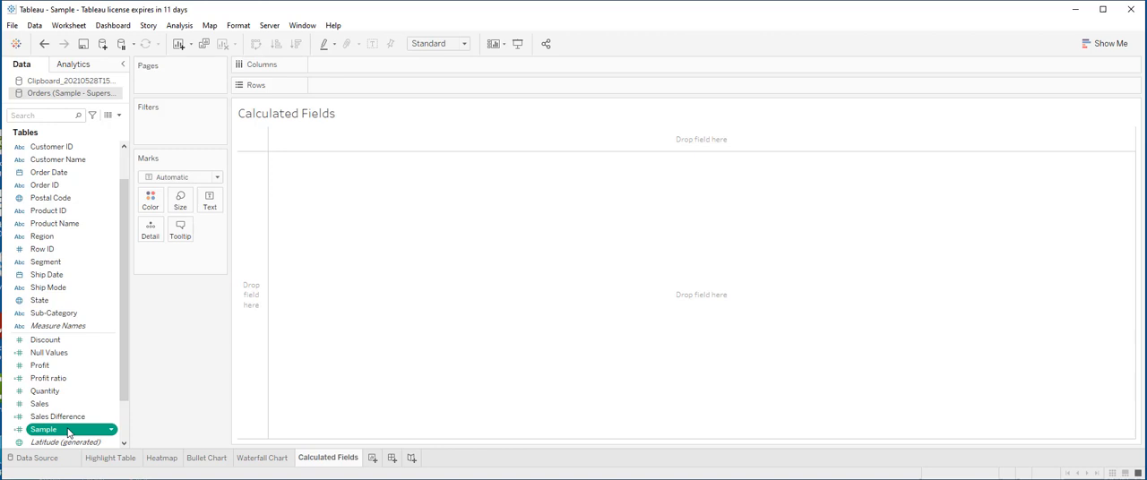
Step: Build a comparison bar chart with Sample and Profit ratio on Columns and Sub-Category on Rows
double_click(68, 433)
drag(351, 86, 350, 69)
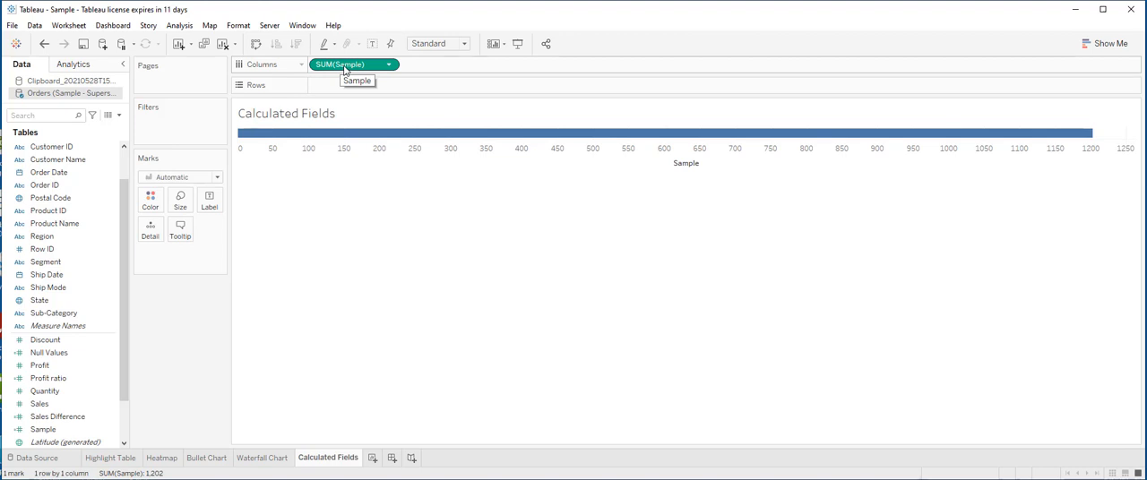
drag(54, 313, 327, 94)
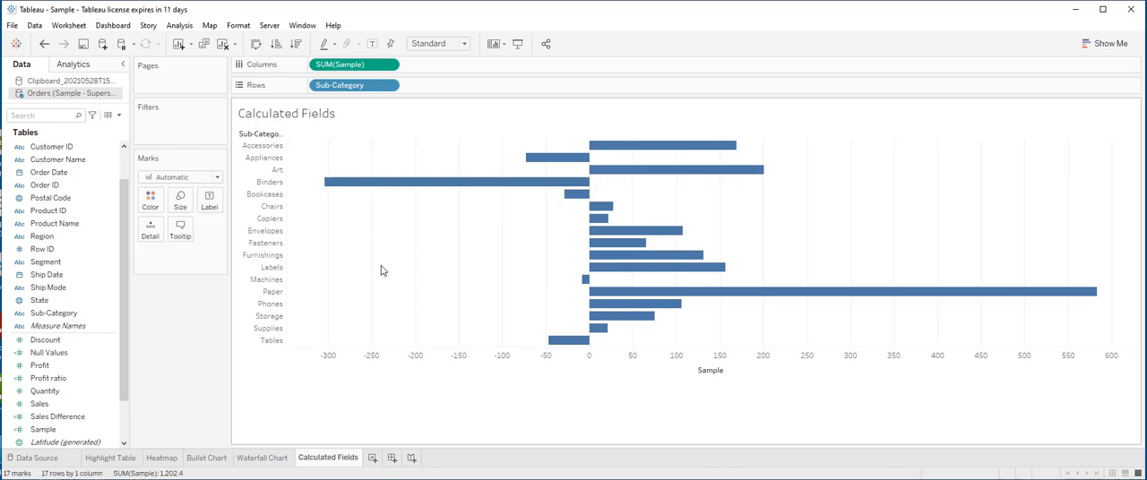
drag(58, 416, 449, 64)
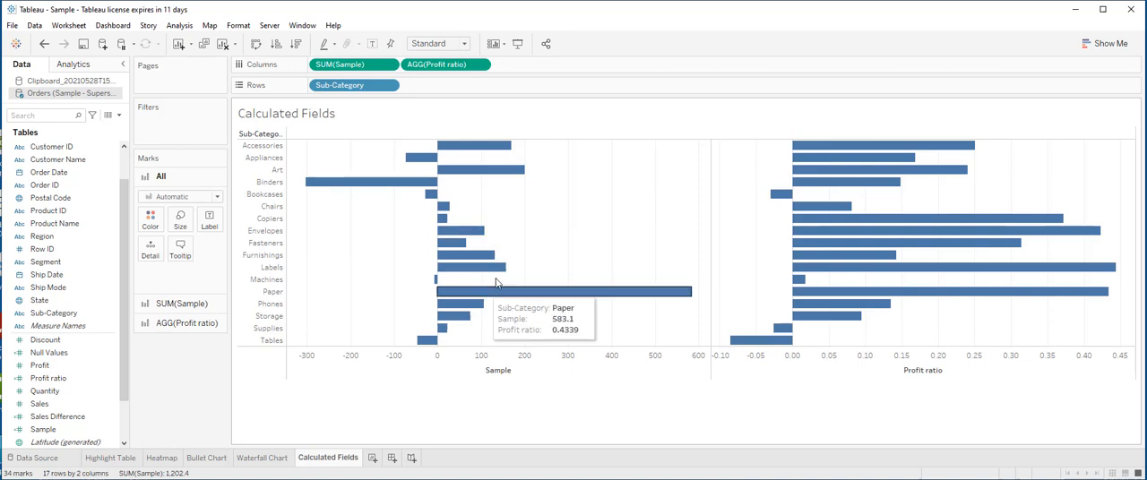
mouse_move(480, 239)
mouse_move(865, 247)
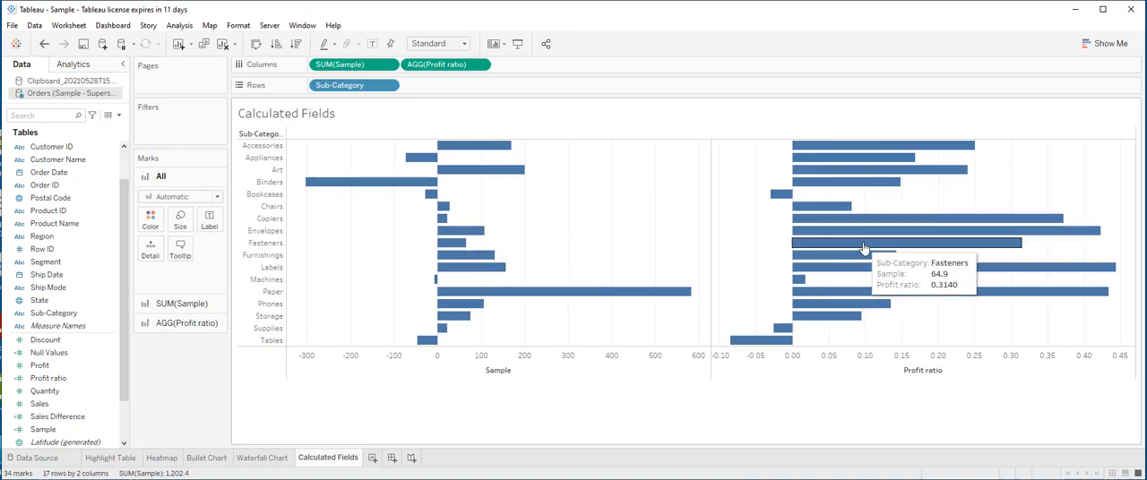